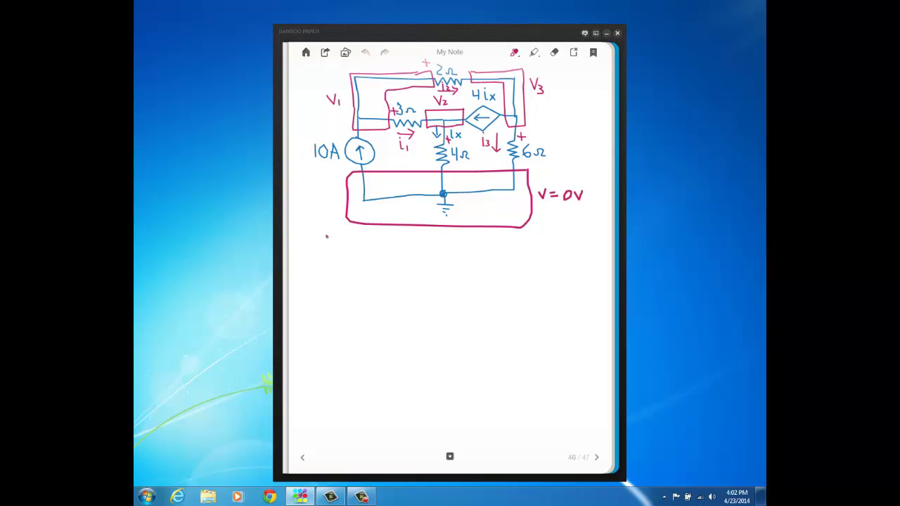
Step: Handwrite 'KCL@V1: 10 = i1 + i2' in pink under the circuit, then start 'KCL@V2' below
mouse_move(328, 236)
mouse_down()
mouse_move(328, 246)
mouse_move(375, 238)
mouse_move(377, 249)
mouse_move(403, 250)
mouse_move(414, 247)
mouse_move(411, 240)
mouse_up()
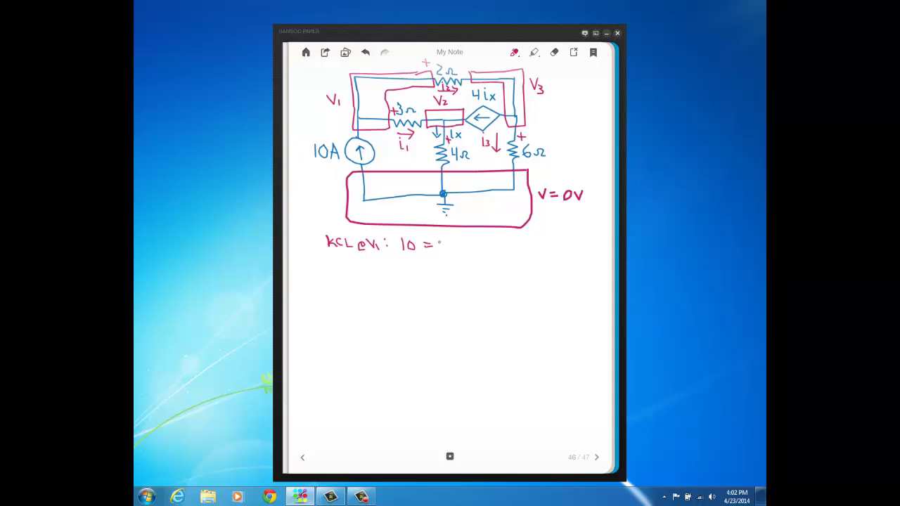
mouse_move(439, 241)
mouse_down()
mouse_move(442, 250)
mouse_move(478, 253)
mouse_up()
click(437, 238)
click(464, 237)
mouse_move(332, 308)
mouse_down()
mouse_move(332, 321)
mouse_move(349, 319)
mouse_up()
mouse_move(354, 310)
mouse_down()
mouse_move(362, 323)
mouse_move(380, 310)
mouse_move(391, 324)
mouse_up()
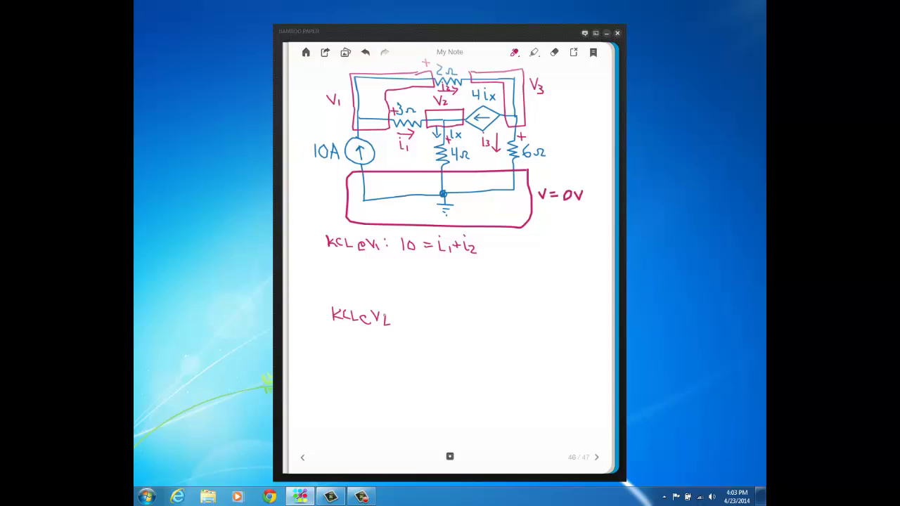
Step: Finish the V2 line as 'KCL@V2: i1 + 4ix = ix'
click(394, 318)
mouse_move(414, 309)
mouse_down()
mouse_move(422, 323)
mouse_move(431, 314)
mouse_move(455, 321)
mouse_up()
drag(469, 312, 473, 311)
drag(469, 315, 494, 320)
Step: Write 'KCL@V3: i2 = 4ix + i3' underneath the V2 equation
mouse_move(337, 380)
mouse_down()
mouse_move(337, 391)
mouse_move(383, 393)
mouse_move(393, 379)
mouse_move(396, 396)
mouse_up()
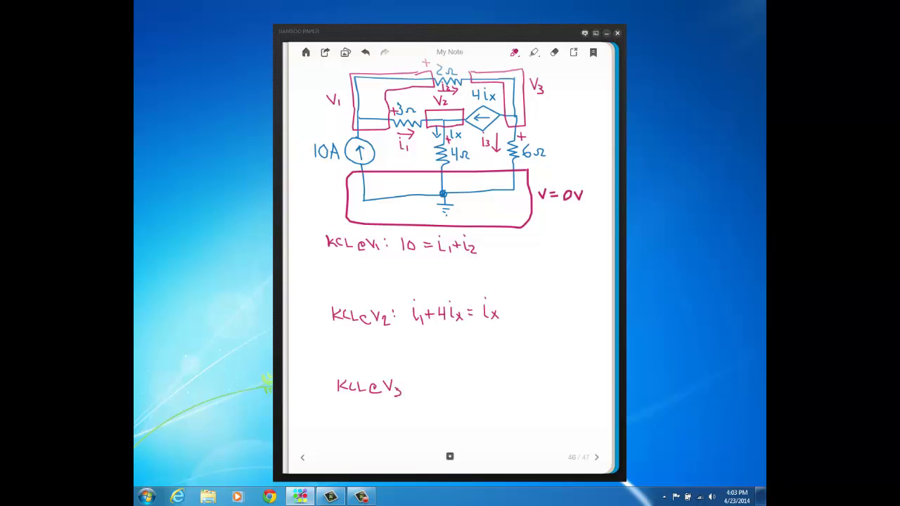
click(407, 383)
click(407, 390)
mouse_move(424, 378)
mouse_down()
mouse_move(426, 391)
mouse_move(439, 394)
mouse_move(486, 383)
mouse_up()
click(469, 376)
drag(484, 378, 501, 395)
click(496, 377)
Step: Write '10 = (V1-V2)/3 + (V1-V3)/2' under KCL@V1, then begin '(V1-V2)' under KCL@V2
mouse_move(404, 269)
mouse_down()
mouse_move(404, 281)
mouse_move(429, 274)
mouse_up()
drag(423, 278, 429, 278)
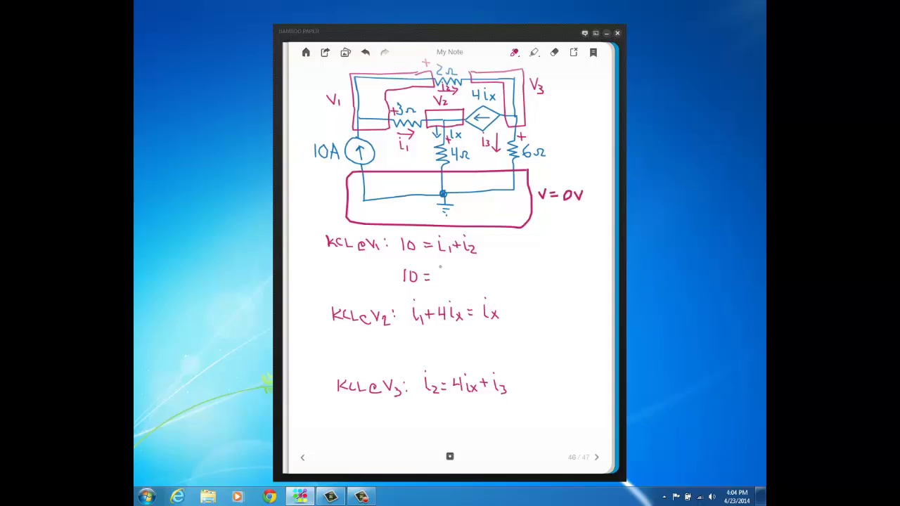
mouse_move(439, 267)
mouse_down()
mouse_move(449, 278)
mouse_move(465, 265)
mouse_move(471, 278)
mouse_move(462, 282)
mouse_move(475, 283)
mouse_move(455, 293)
mouse_move(488, 279)
mouse_up()
mouse_move(495, 267)
mouse_down()
mouse_move(506, 280)
mouse_move(523, 266)
mouse_move(524, 279)
mouse_up()
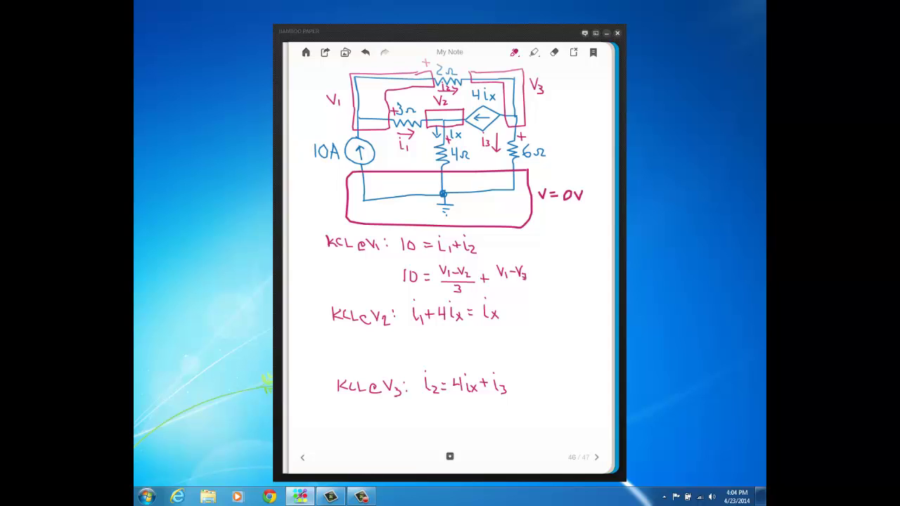
mouse_move(500, 281)
mouse_down()
mouse_move(533, 282)
mouse_move(524, 292)
mouse_up()
mouse_move(405, 337)
mouse_down()
mouse_move(415, 346)
mouse_move(433, 338)
mouse_move(443, 349)
mouse_up()
Step: Finish '(V1-V2)/3 + 4(V2/4) = V2/4' under KCL@V2 and start 'V1-V3' under KCL@V3
mouse_move(424, 356)
mouse_down()
mouse_move(428, 363)
mouse_move(469, 345)
mouse_move(477, 359)
mouse_up()
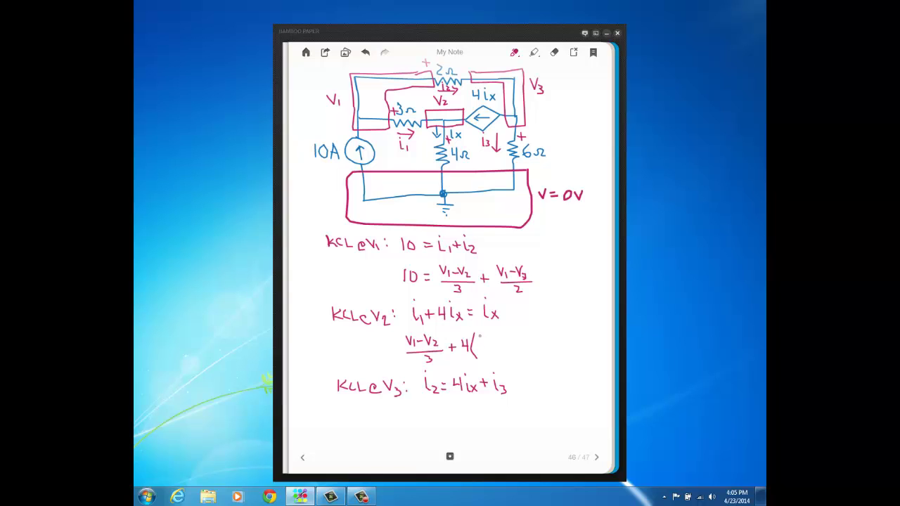
drag(479, 334, 496, 345)
mouse_move(482, 349)
mouse_down()
mouse_move(499, 358)
mouse_move(527, 329)
mouse_move(536, 343)
mouse_move(524, 357)
mouse_move(534, 357)
mouse_up()
drag(531, 350, 531, 363)
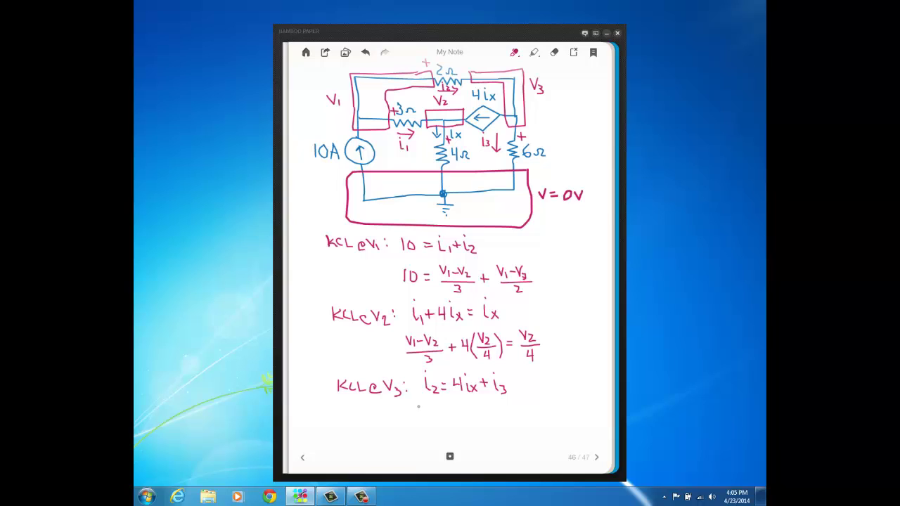
mouse_move(418, 407)
mouse_down()
mouse_move(430, 417)
mouse_move(449, 408)
mouse_move(452, 418)
mouse_up()
Step: Complete the V3 line with the /2 fraction bar, V2/4, and '+ V3/6'
mouse_move(420, 422)
mouse_down()
mouse_move(462, 420)
mouse_move(448, 435)
mouse_move(475, 416)
mouse_move(500, 428)
mouse_move(514, 405)
mouse_move(525, 418)
mouse_move(511, 428)
mouse_move(519, 428)
mouse_up()
mouse_move(516, 423)
mouse_down()
mouse_move(528, 431)
mouse_move(536, 417)
mouse_up()
drag(531, 412, 542, 413)
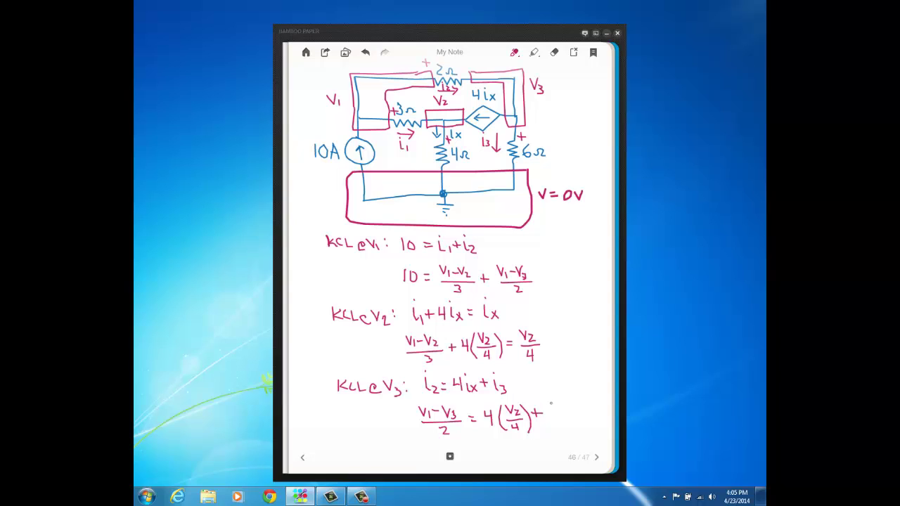
mouse_move(545, 402)
mouse_down()
mouse_move(550, 413)
mouse_move(554, 403)
mouse_move(555, 413)
mouse_move(568, 414)
mouse_move(555, 427)
mouse_up()
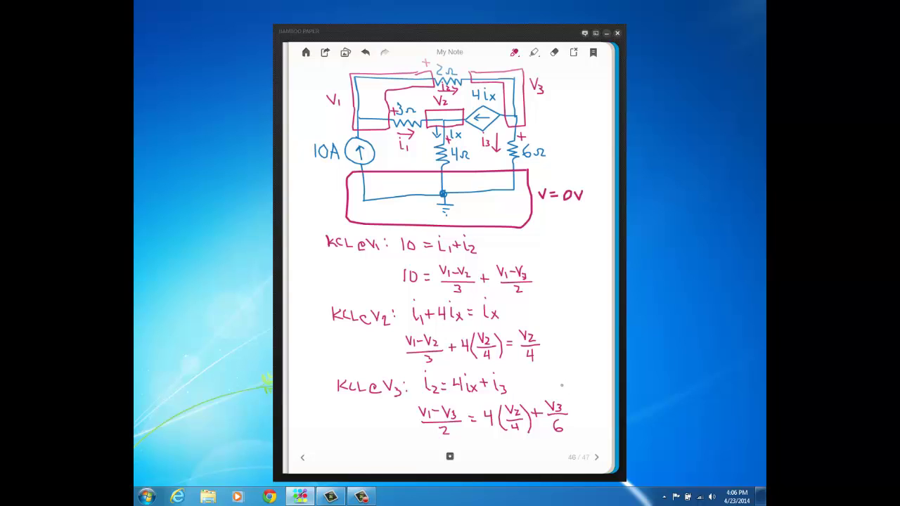